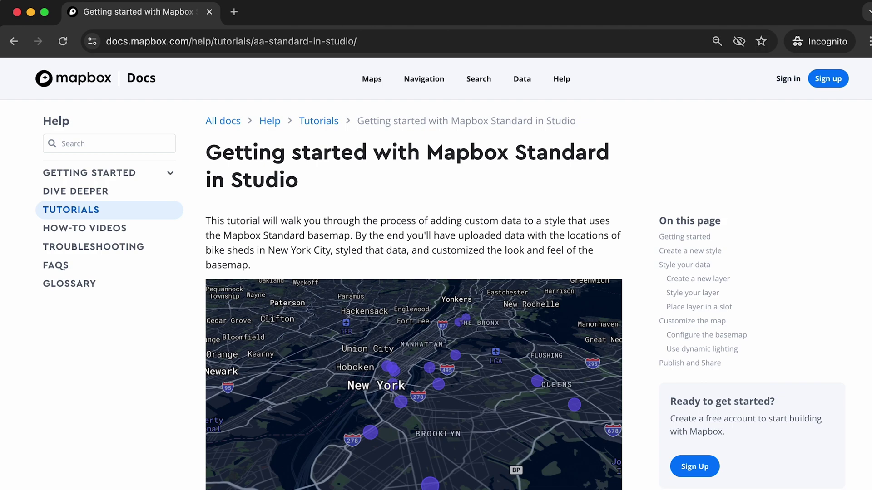
Step: Download the tutorial's nyc-bike-parking-shelters GeoJSON from the Getting started section and save it
scroll(413, 296, "down", 8)
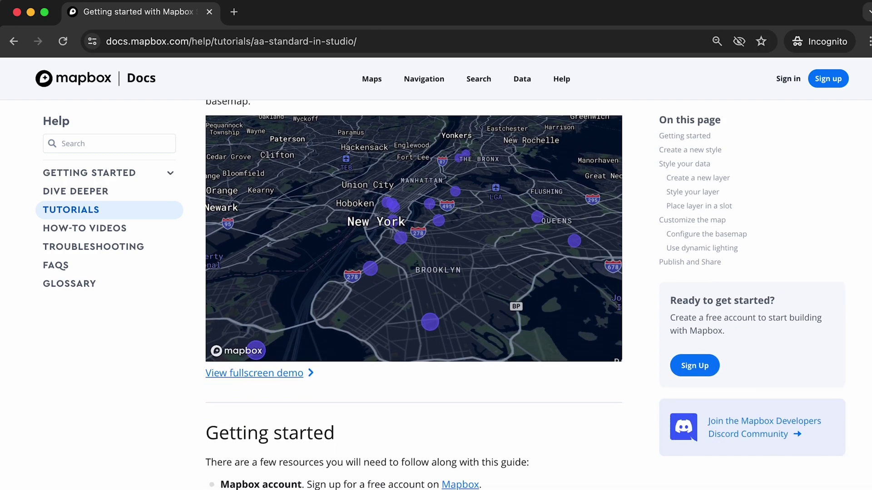
scroll(857, 164, "down", 11)
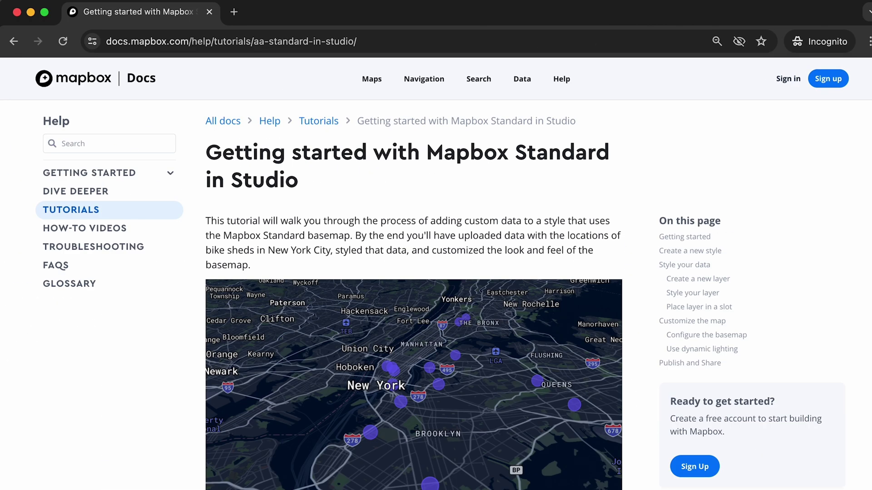
scroll(525, 298, "down", 5)
scroll(626, 259, "down", 5)
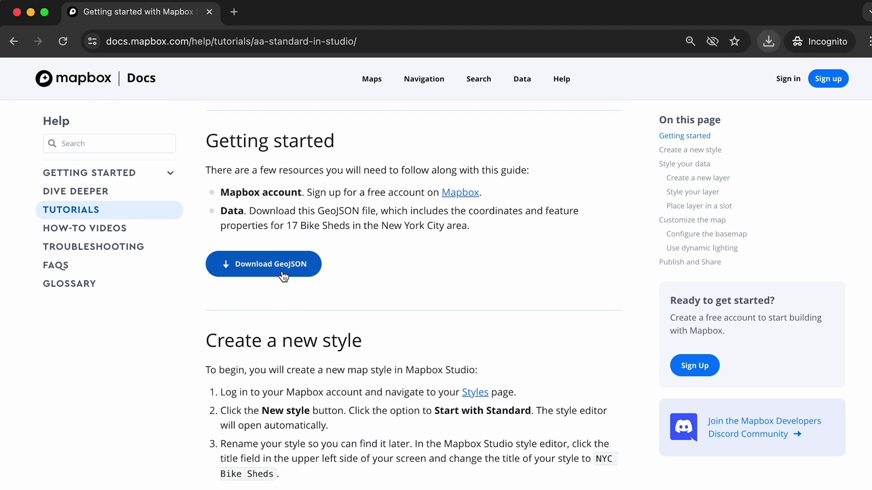
left_click(282, 271)
left_click(546, 322)
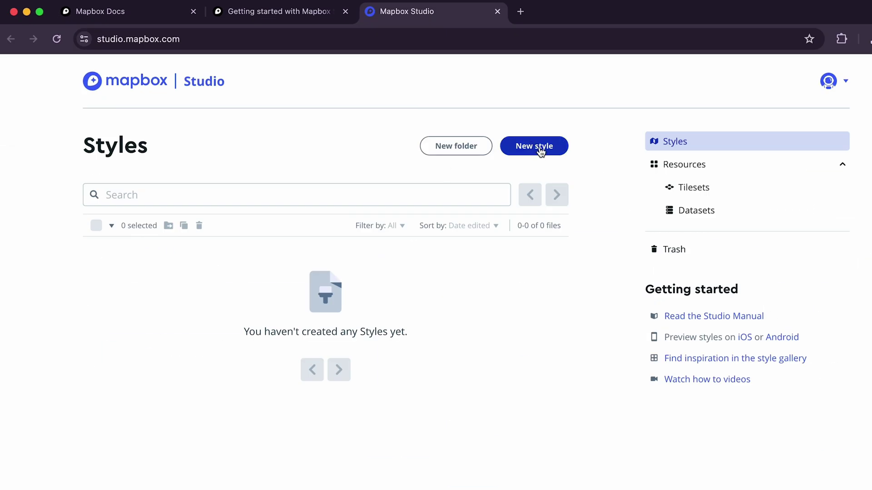
Step: Create a new style from Mapbox Standard and rename it 'NYC Bike Sheds'
left_click(535, 146)
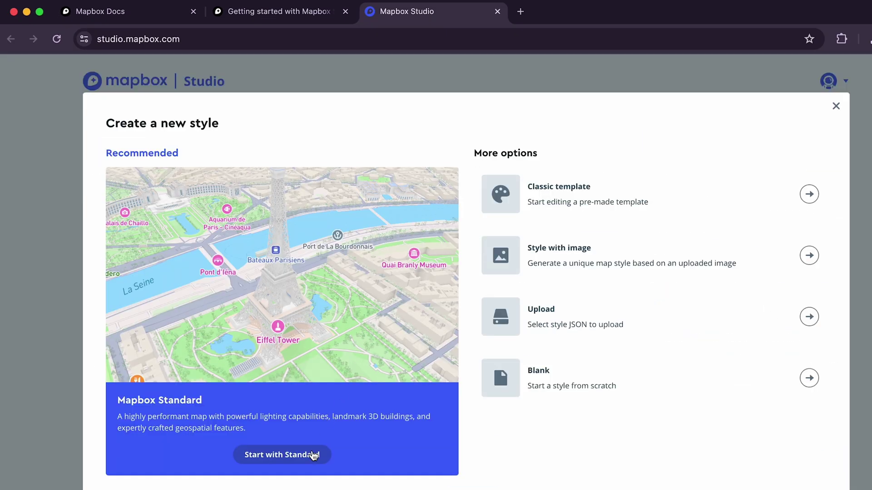
left_click(313, 455)
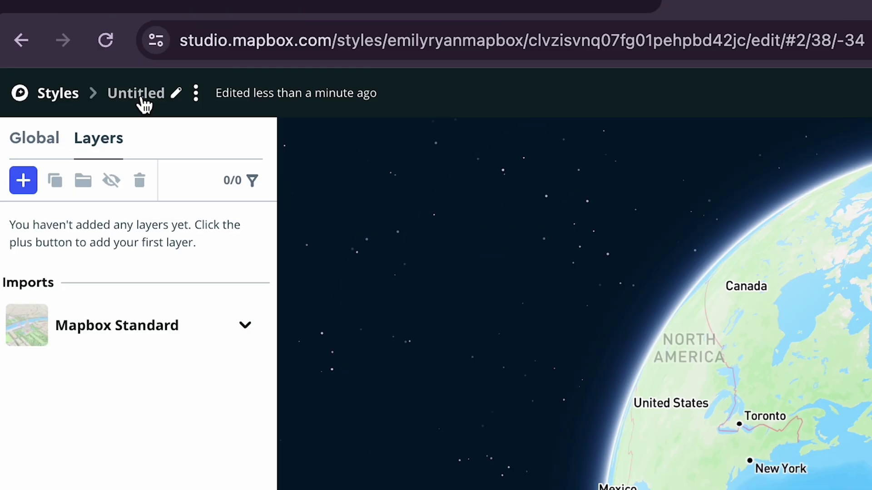
left_click(73, 68)
type("NYC Bike Sheds")
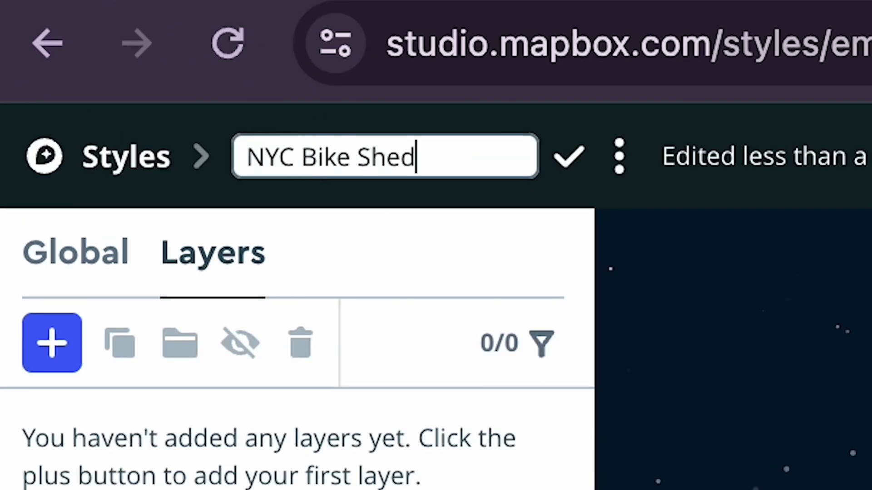
key("Return")
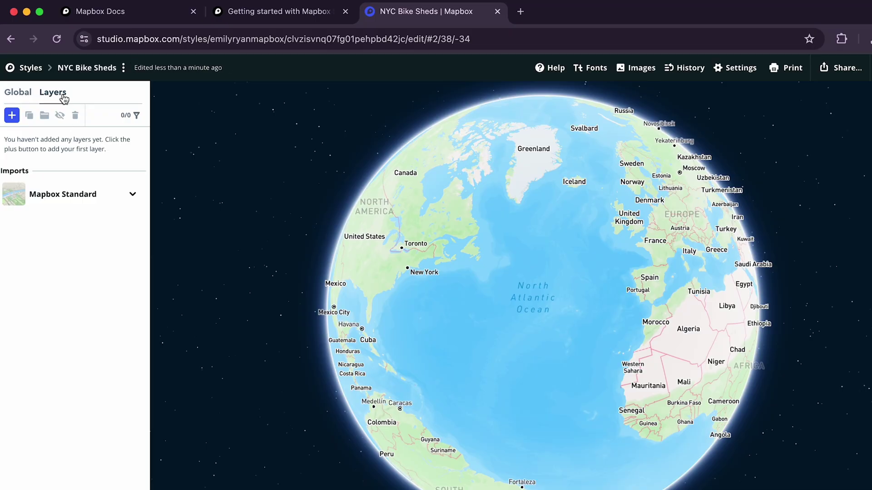
Step: Add a new layer and upload the nyc-bike-parking-shelters GeoJSON as a new tileset
left_click(13, 122)
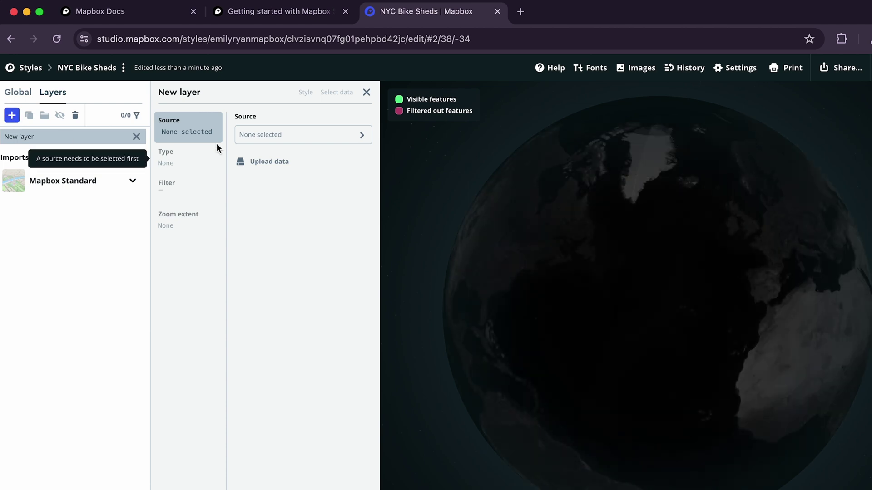
left_click(252, 164)
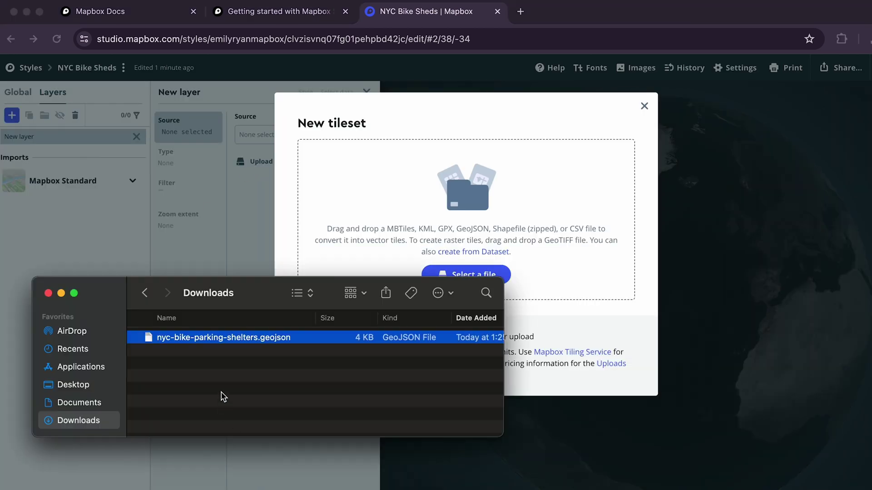
left_click_drag(217, 341, 426, 218)
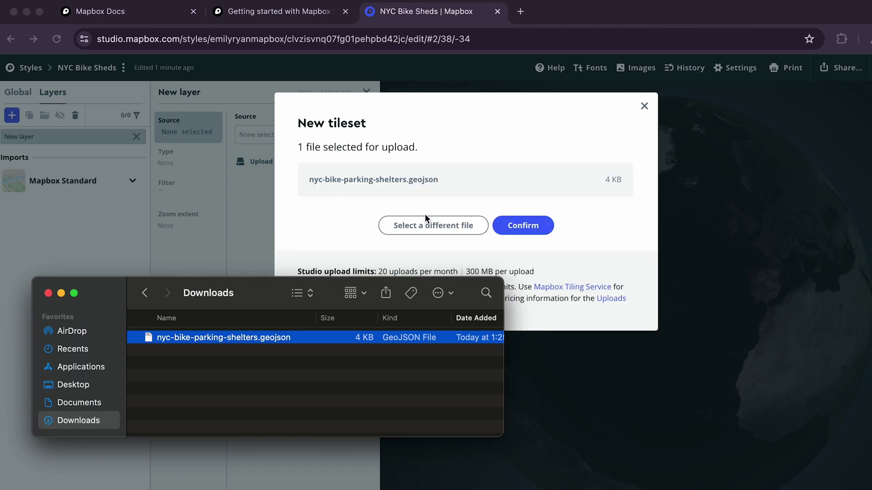
left_click(61, 294)
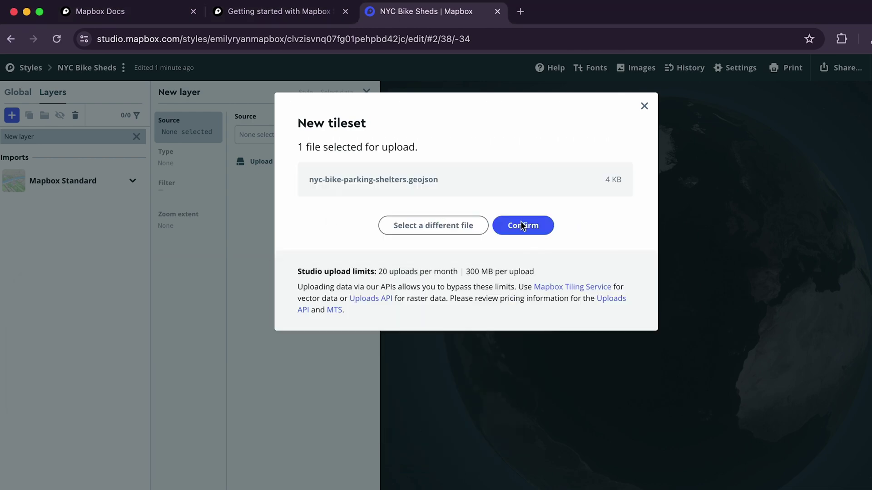
left_click(522, 232)
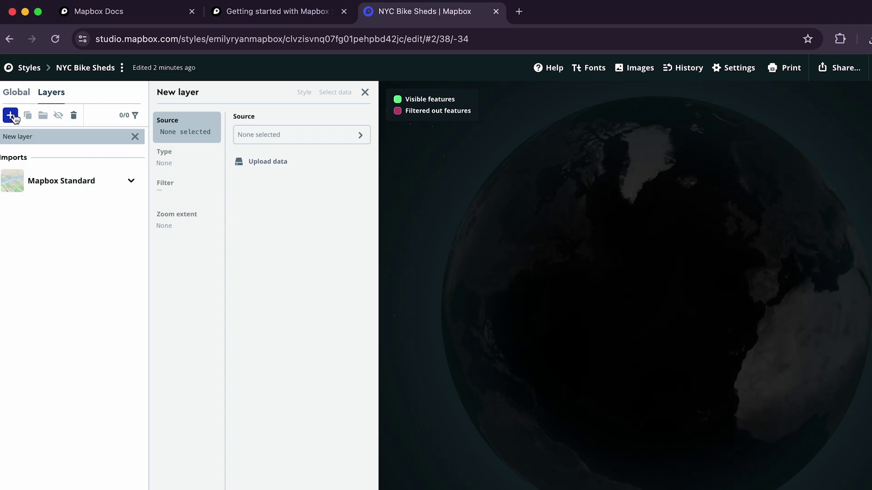
left_click(253, 139)
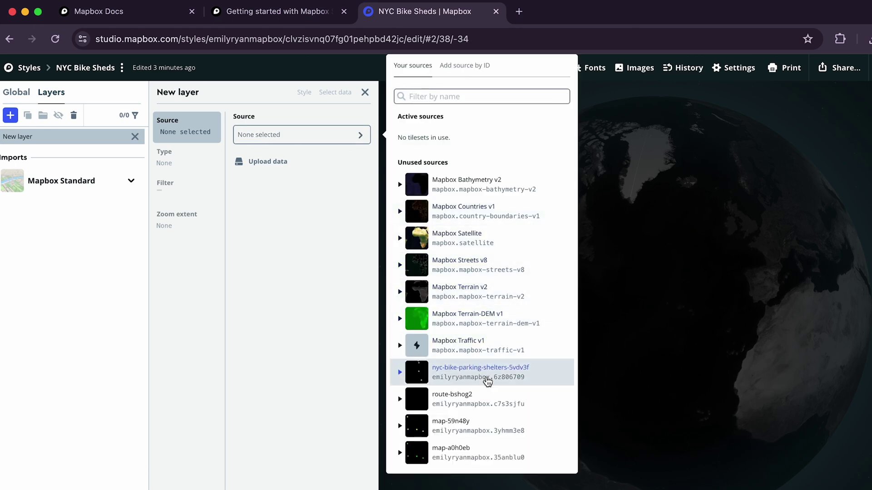
Step: Set the layer source to the nyc-bike-parking-shelters-5vdv3f tileset and zoom to New York's shelter dots
left_click(488, 379)
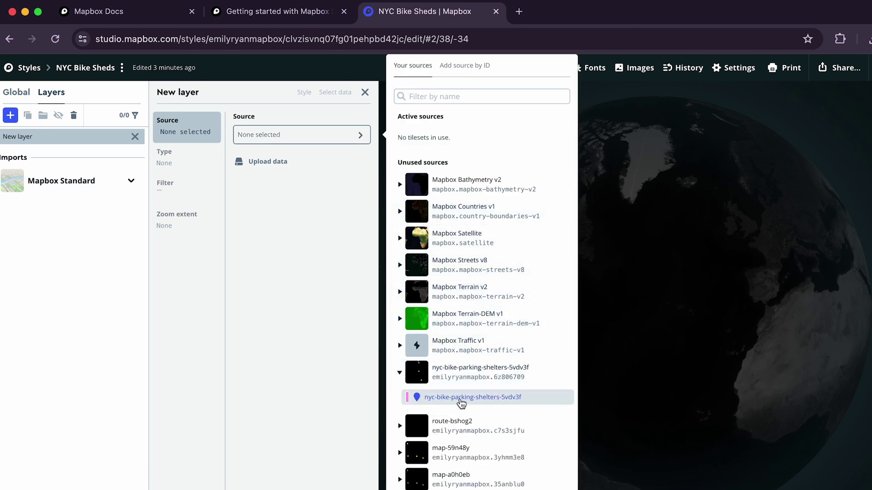
left_click(461, 398)
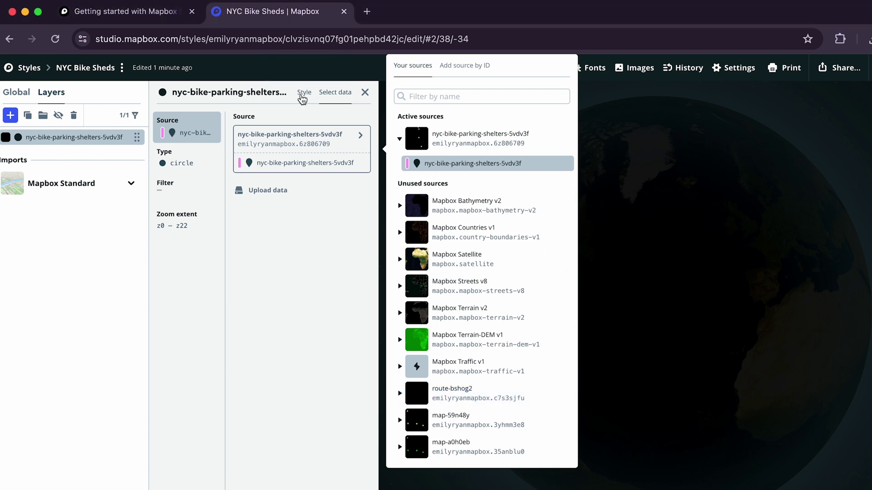
left_click(304, 93)
left_click_drag(515, 272, 625, 260)
scroll(625, 260, "up", 10)
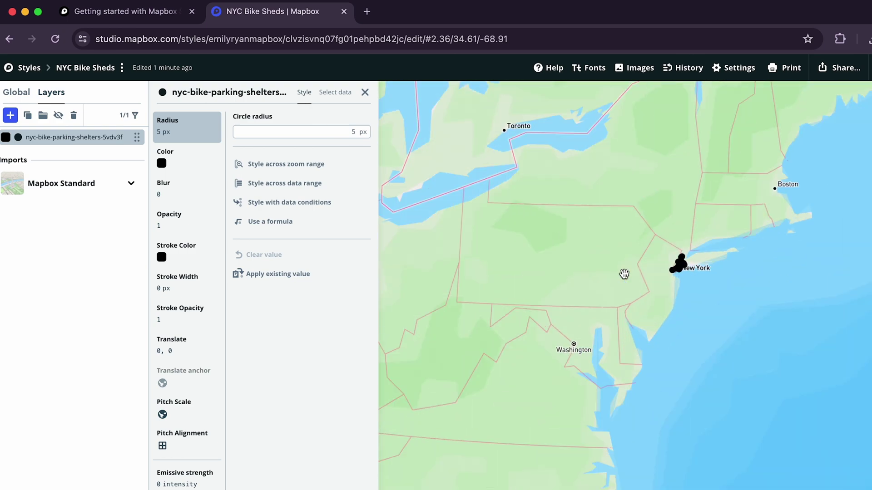
scroll(740, 217, "up", 5)
left_click_drag(740, 217, 727, 240)
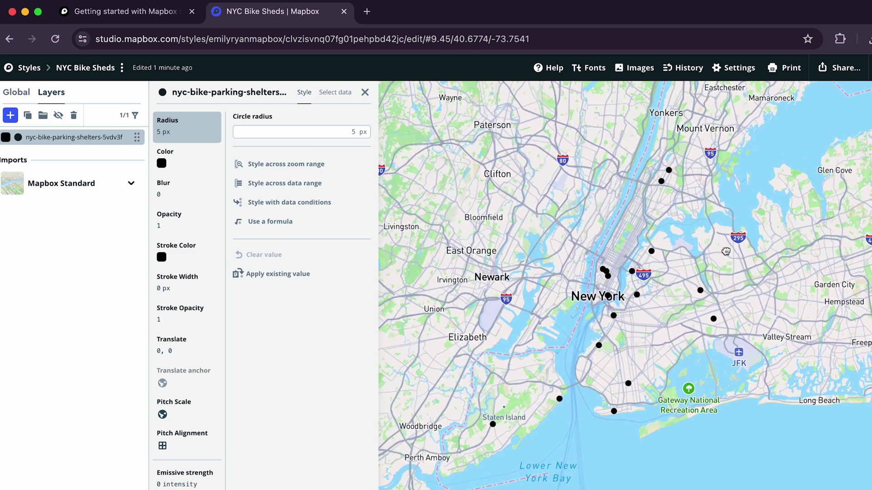
Step: Set the circle radius to 10 px
double_click(352, 131)
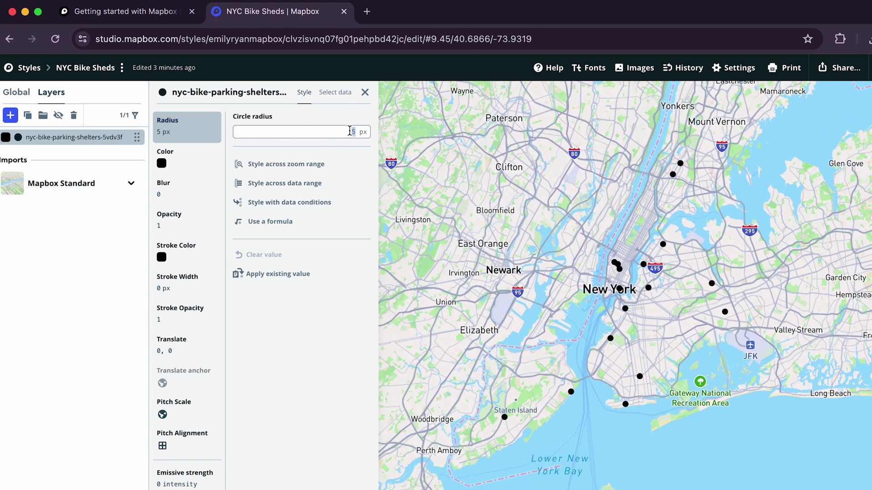
type("10")
key("Return")
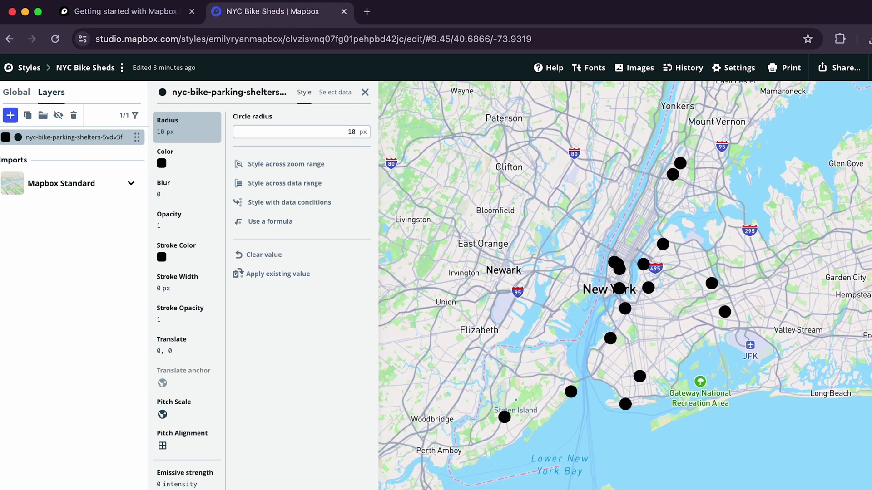
Step: Colour the circles purple 675df4 with 75% alpha
left_click(194, 165)
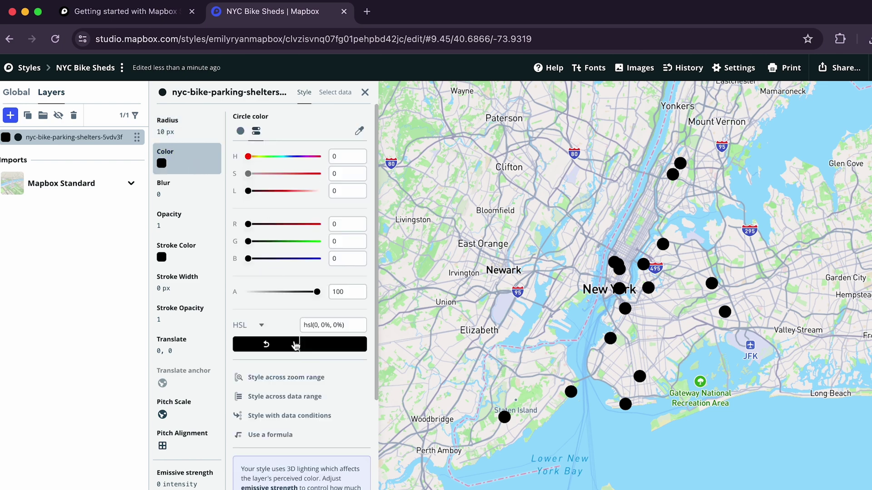
left_click(326, 325)
key("ctrl+a")
type("675df4")
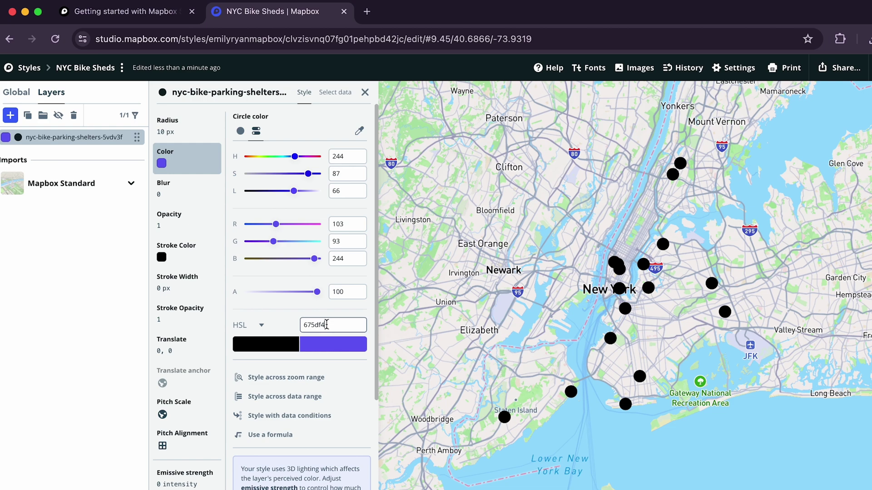
left_click(344, 292)
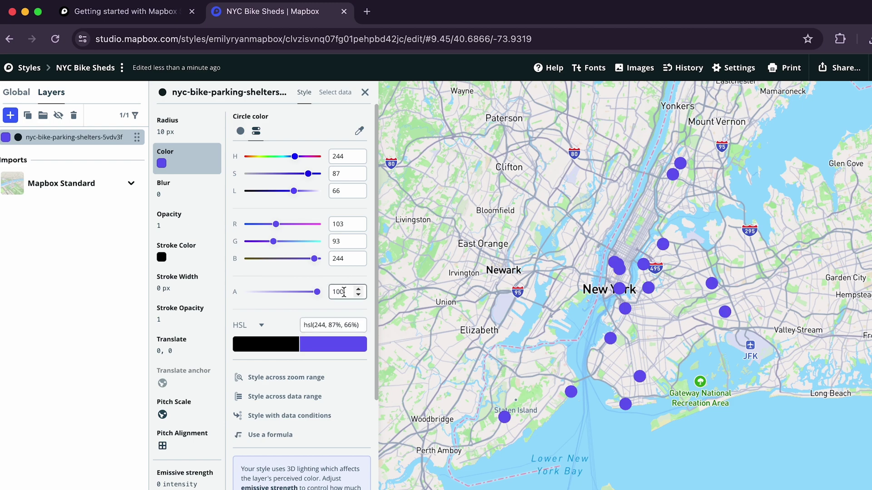
type("75")
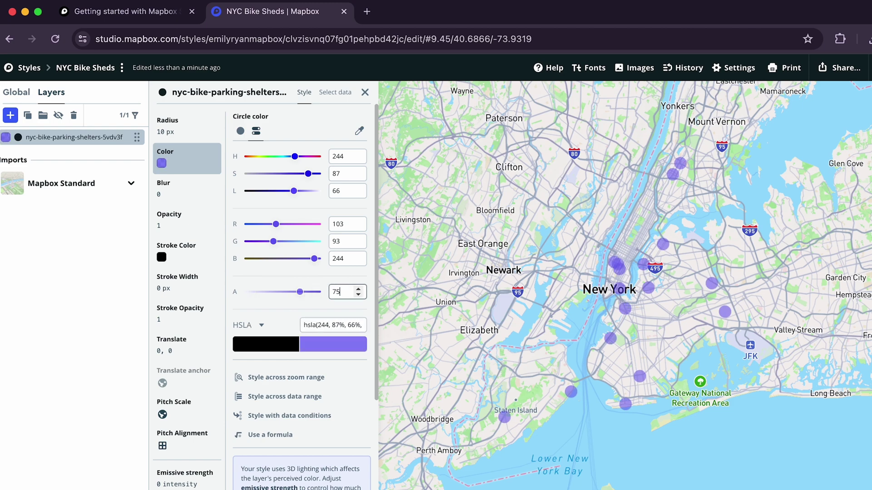
Step: Change the circle stroke colour from black to purple 675df4
left_click(186, 257)
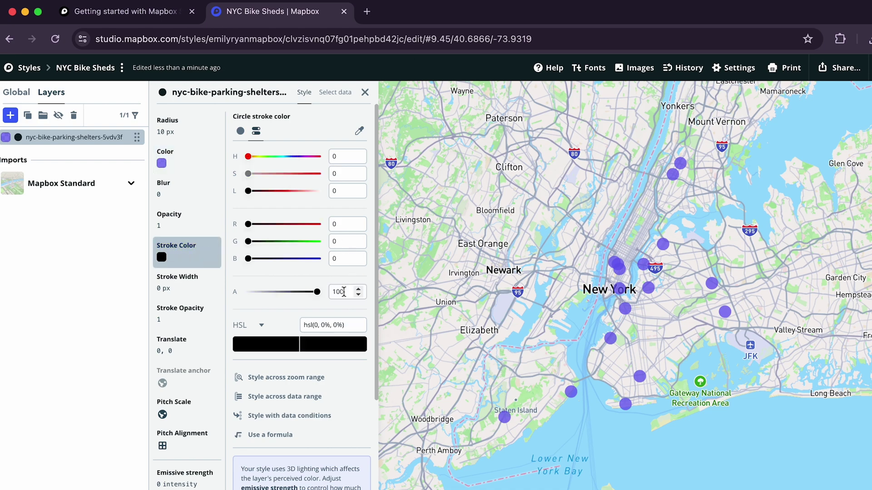
triple_click(333, 320)
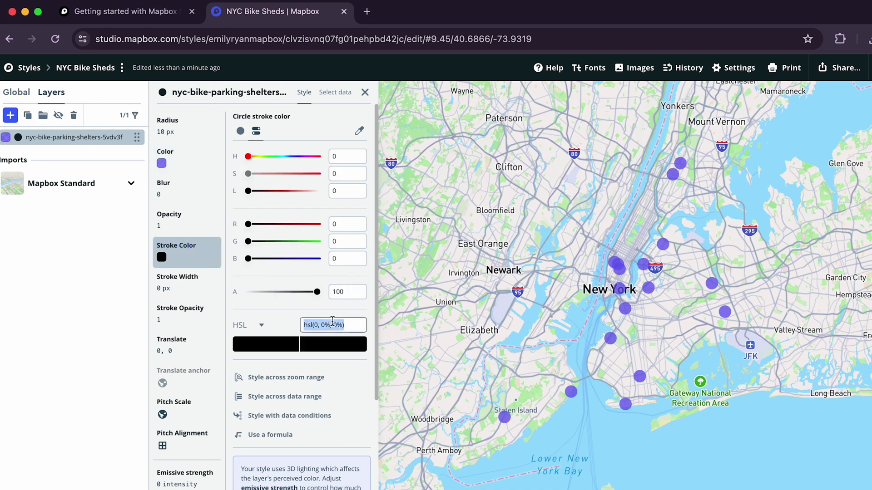
type("675df4")
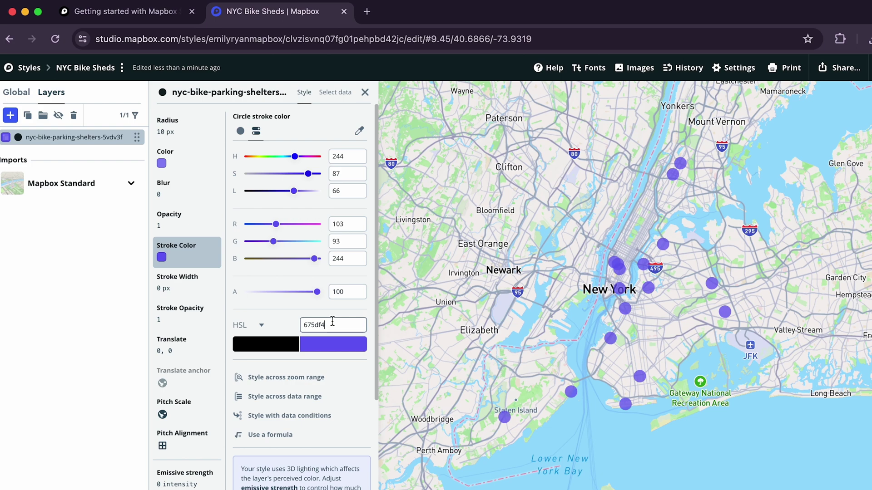
Step: Set the circle stroke width to 1 px and check the outlines over Manhattan and Brooklyn
left_click(206, 292)
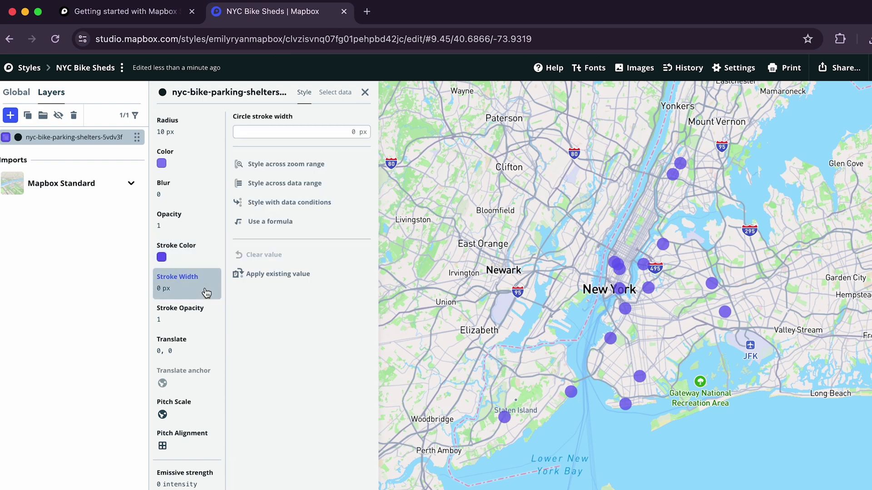
left_click(356, 132)
type("1")
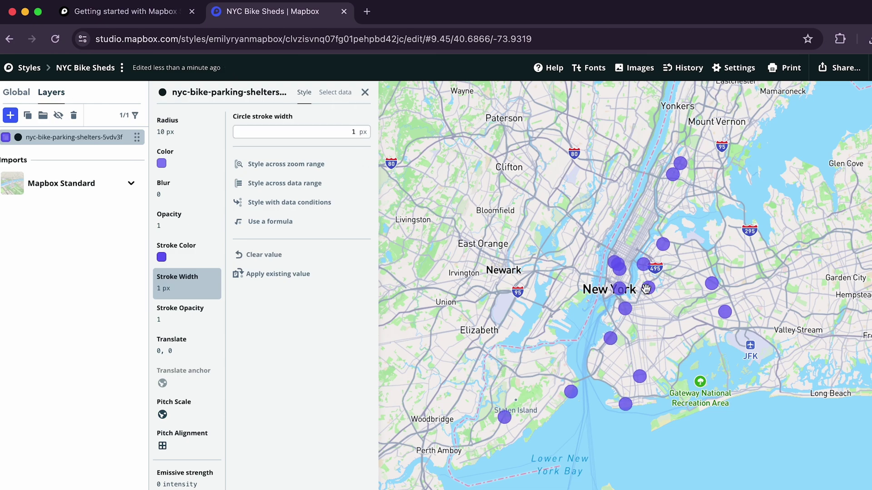
scroll(643, 288, "up", 5)
left_click_drag(674, 302, 657, 308)
scroll(657, 309, "up", 5)
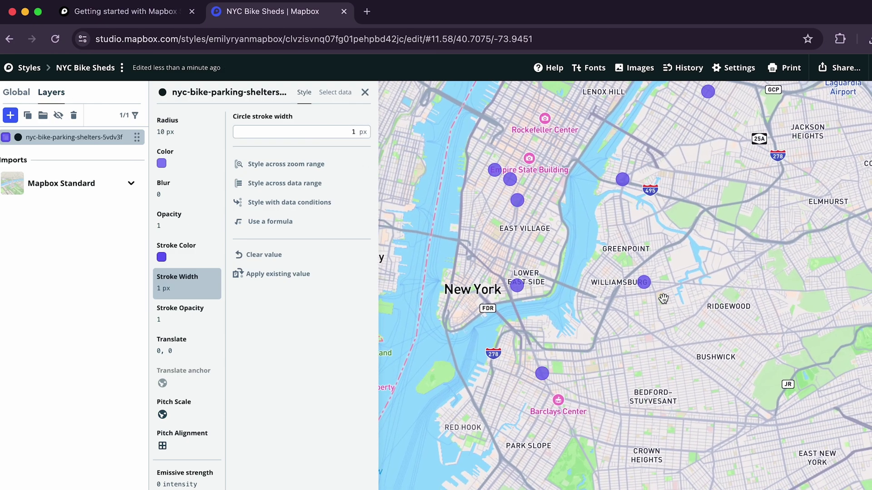
scroll(616, 272, "down", 3)
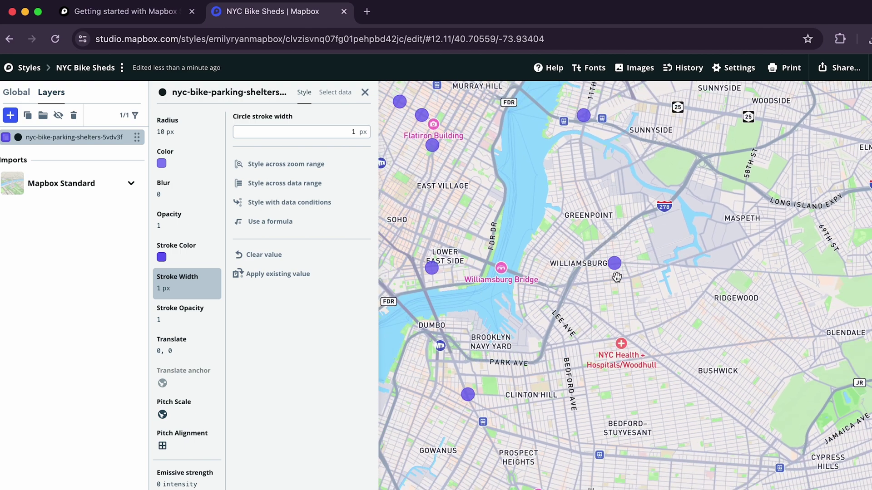
scroll(616, 280, "down", 1)
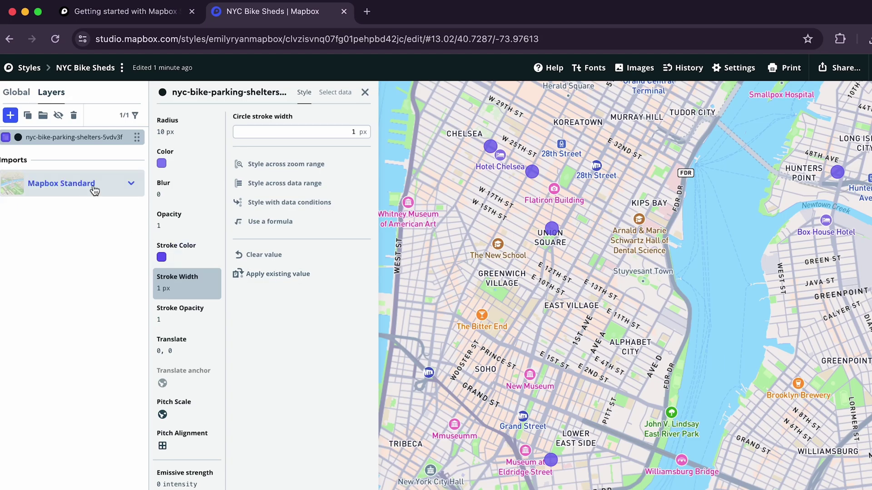
Step: Move the bike-shelter layer into the Mapbox Standard import's top slot
left_click(132, 185)
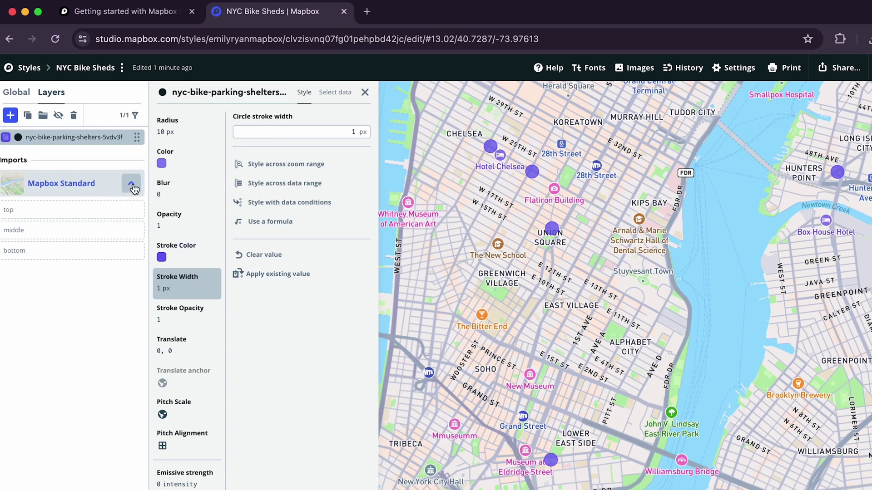
left_click_drag(137, 137, 132, 213)
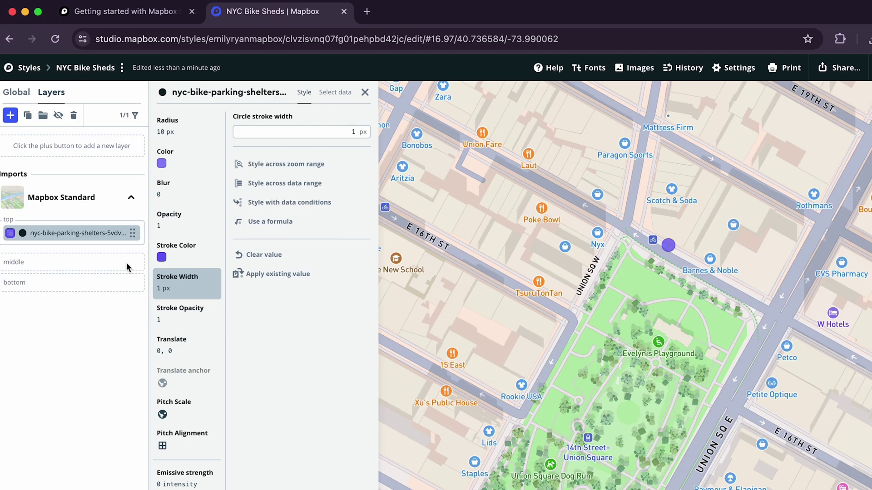
left_click(75, 196)
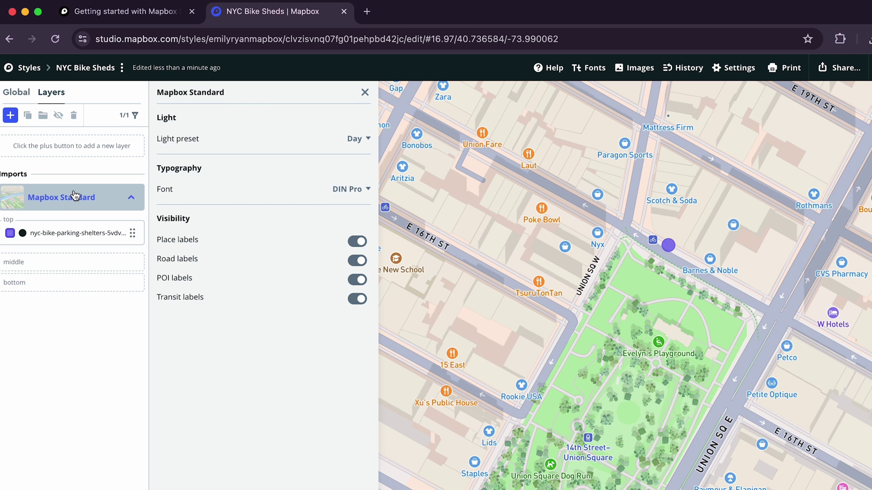
Step: Switch the basemap label font to Roboto Mono and turn off POI labels
left_click(355, 192)
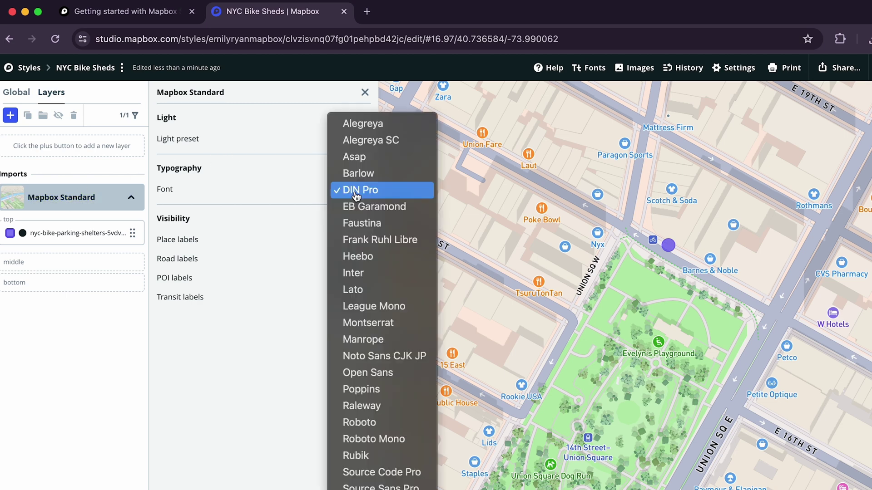
left_click(342, 440)
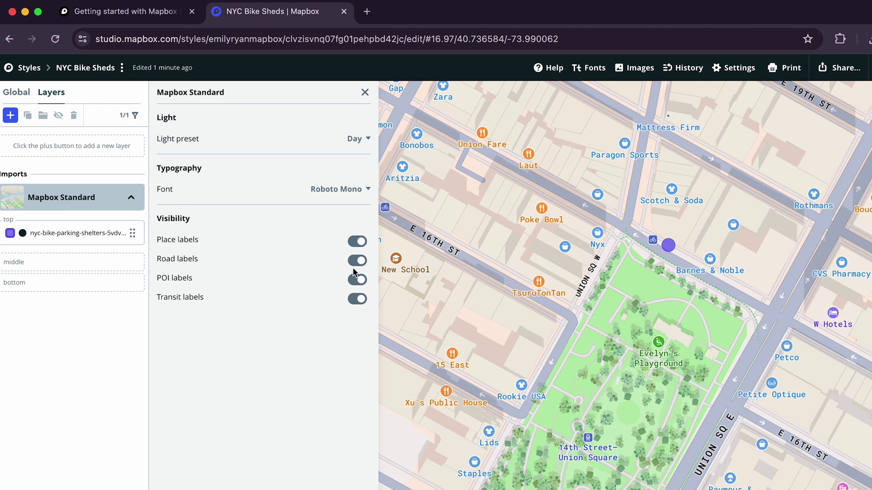
left_click(361, 280)
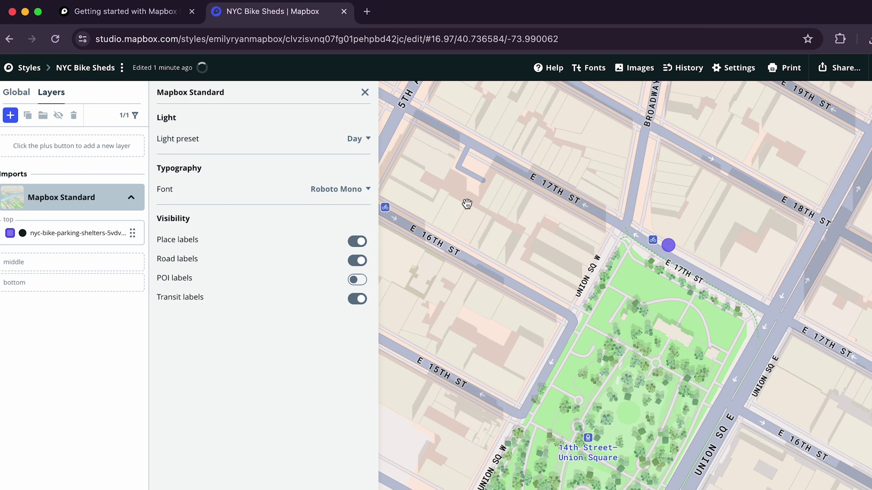
Step: Set the Mapbox Standard light preset to Night and zoom around the darkened map
left_click(360, 139)
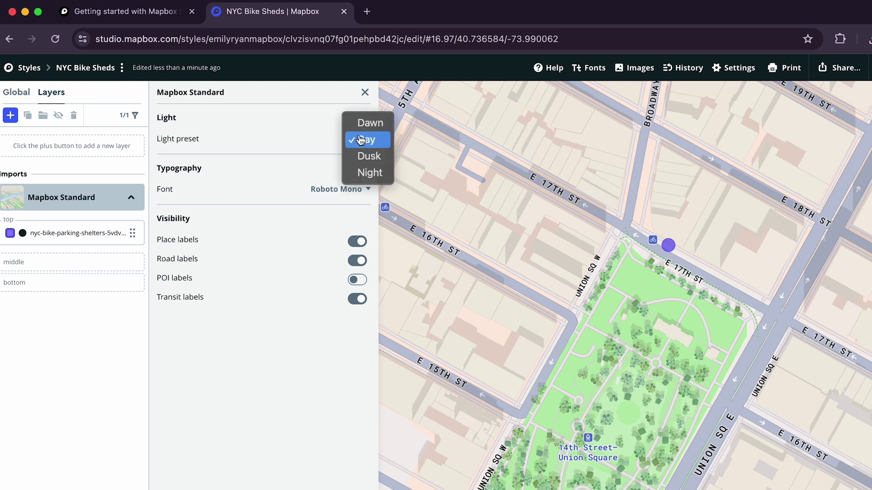
left_click(363, 172)
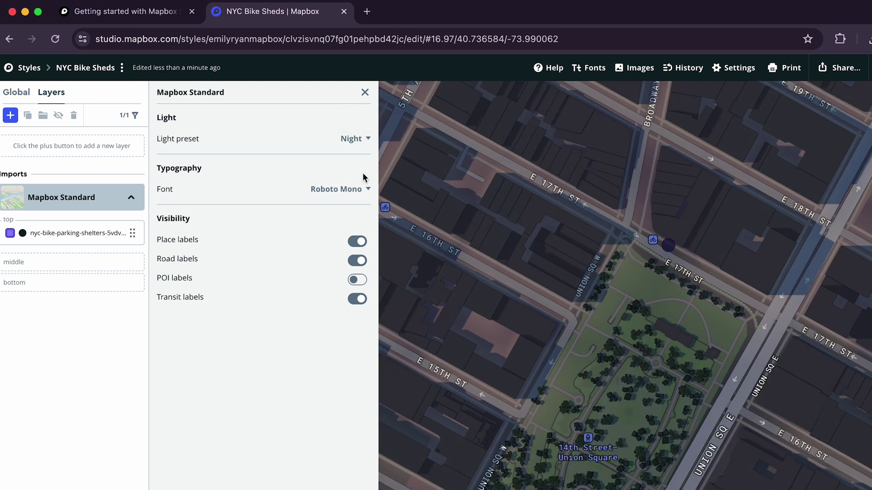
scroll(689, 255, "up", 5)
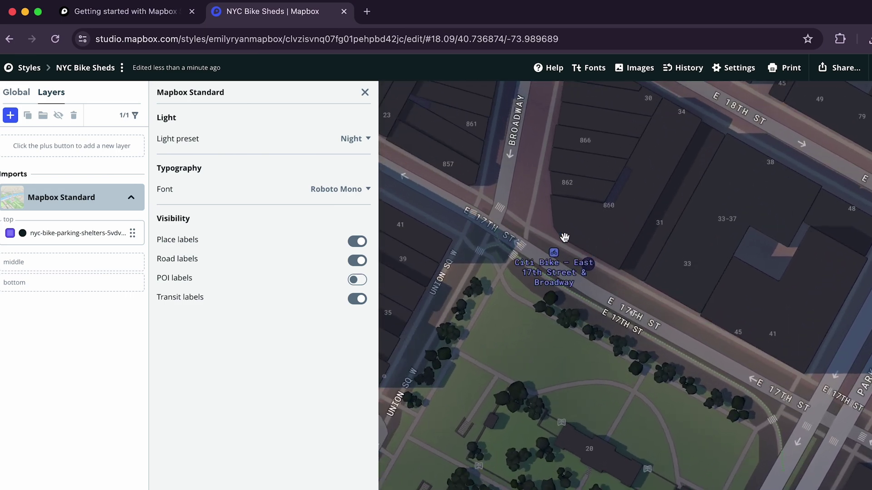
scroll(623, 271, "down", 4)
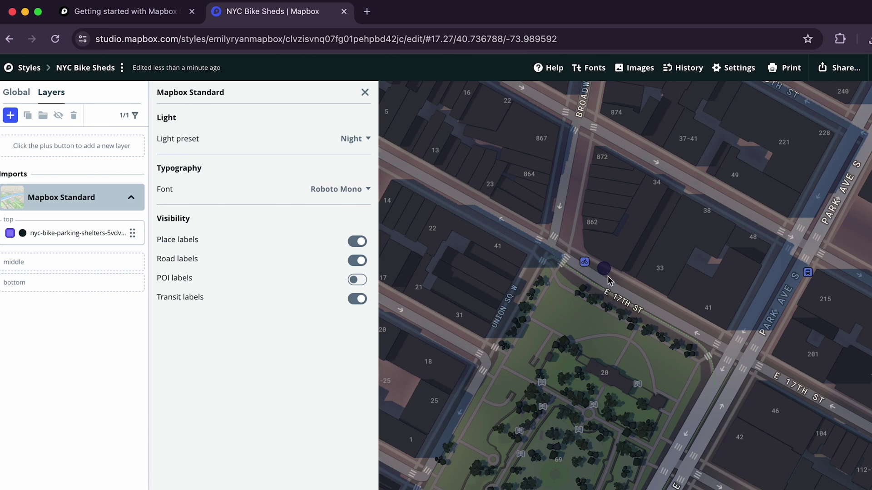
scroll(628, 305, "down", 15)
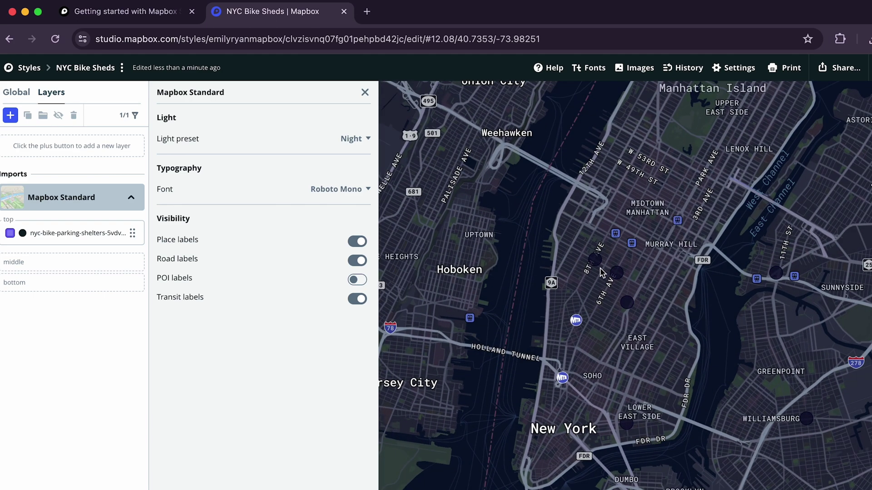
scroll(632, 317, "up", 2)
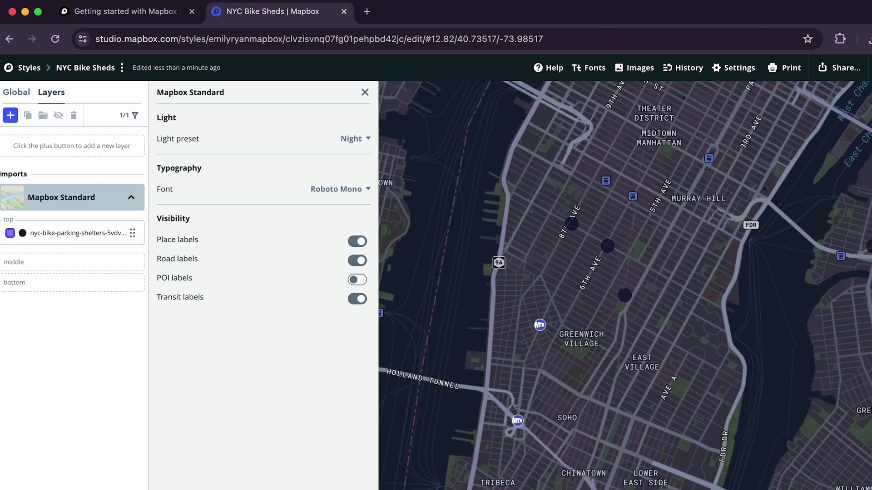
scroll(613, 254, "up", 6)
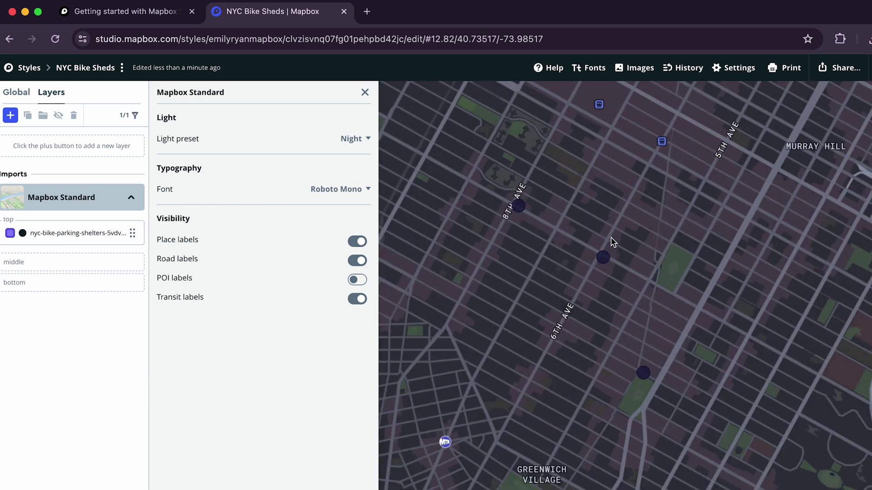
scroll(638, 273, "up", 3)
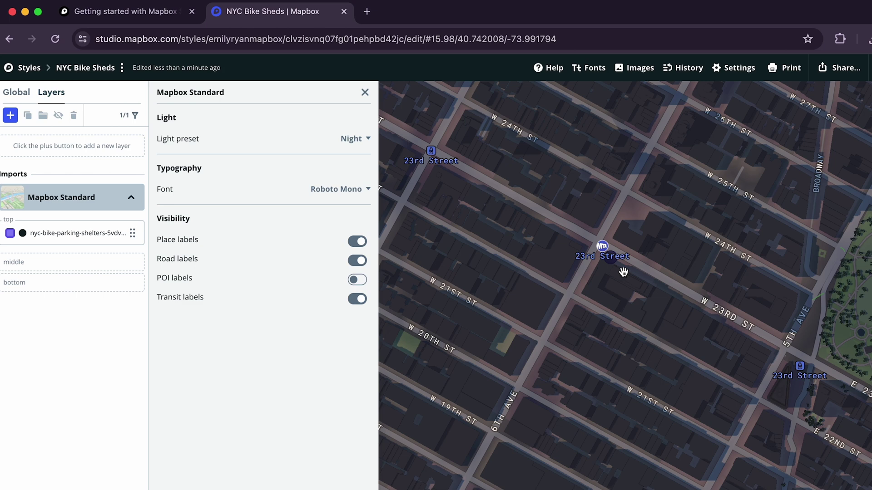
Step: Set the bike-parking-shelters circle emissive strength to 1 so the dots stay bright at night
left_click(109, 236)
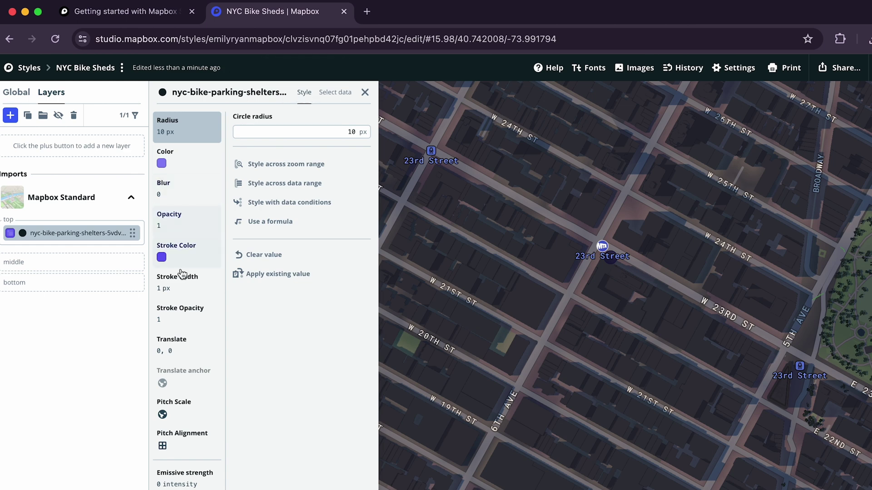
left_click(183, 483)
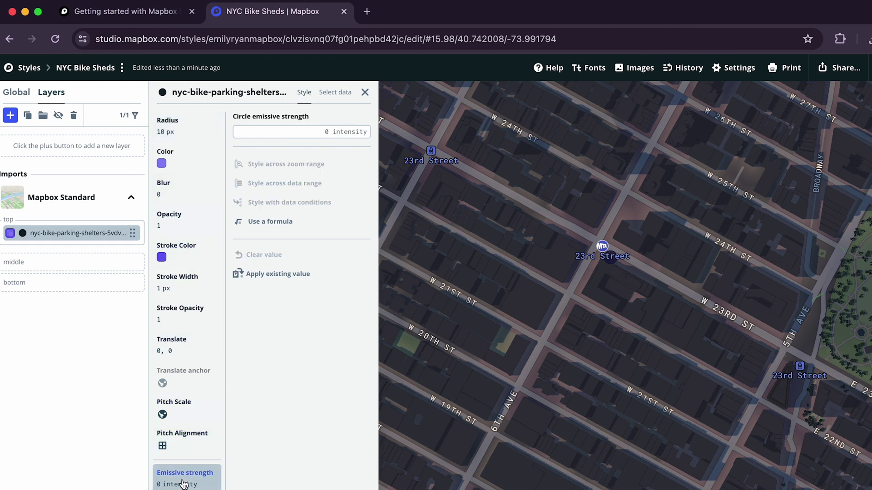
double_click(329, 129)
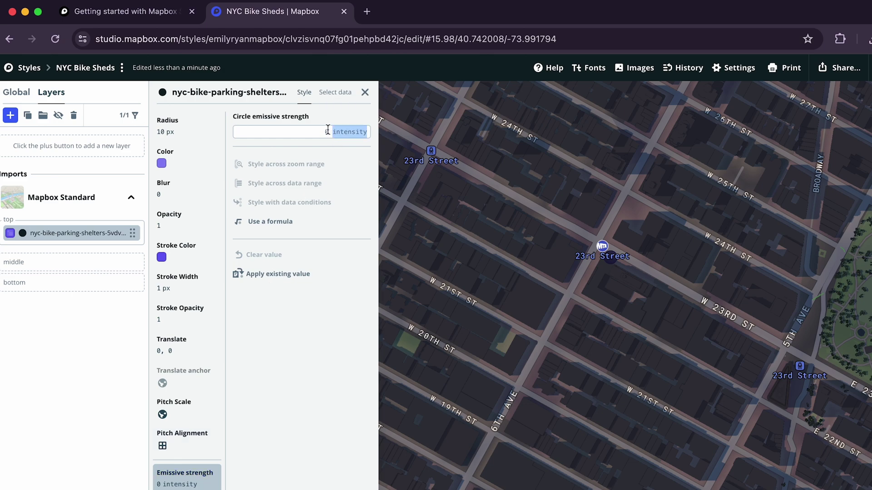
type("1")
scroll(635, 250, "up", 5)
scroll(533, 223, "down", 10)
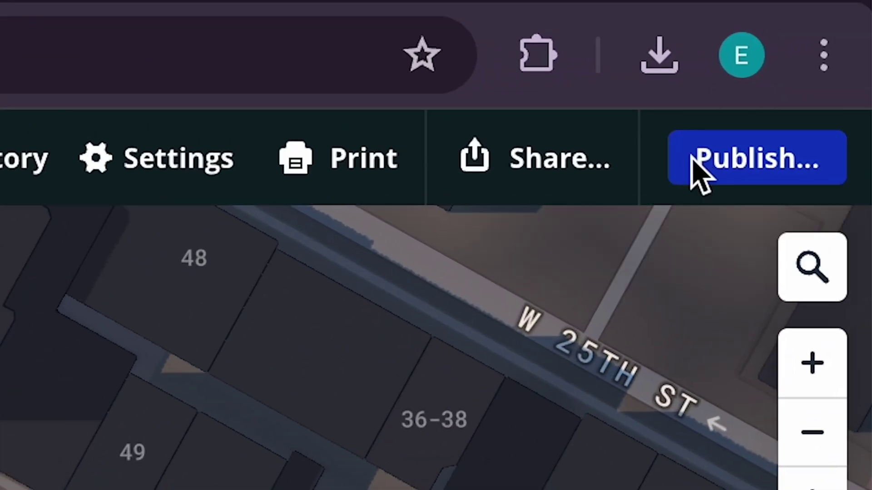
Step: Publish the NYC Bike Sheds draft changes to production and dismiss the success message
left_click(731, 138)
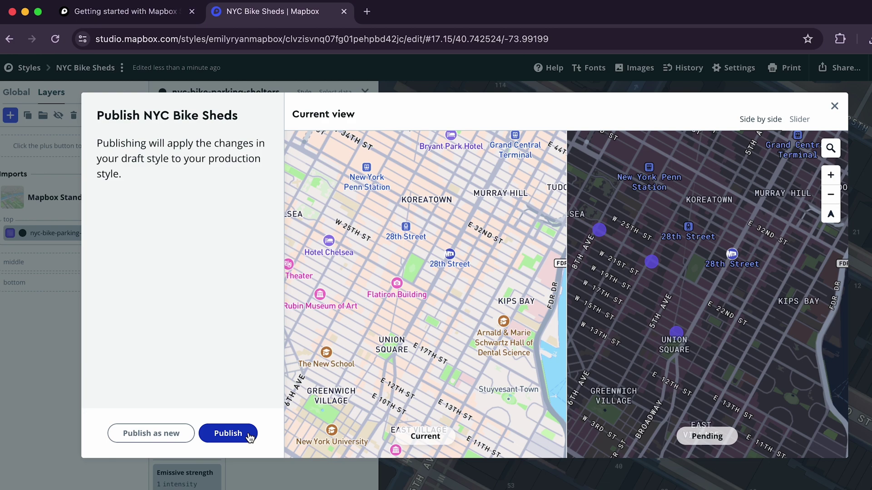
left_click(250, 437)
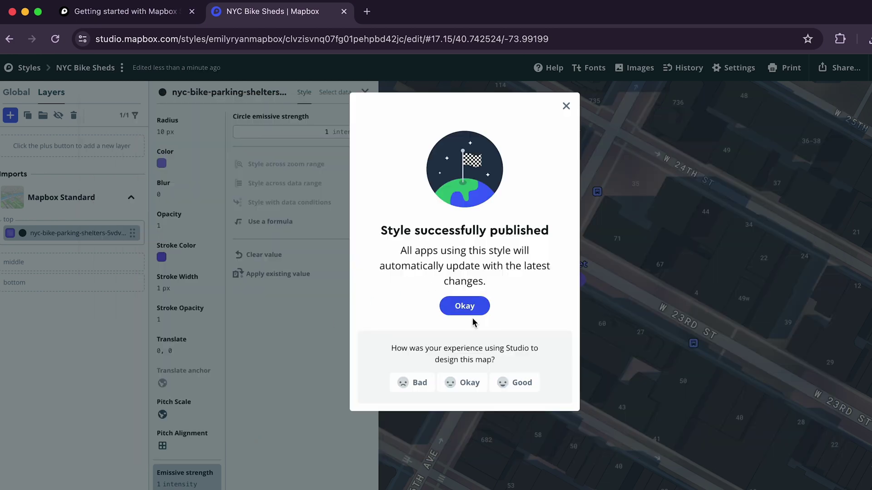
left_click(472, 313)
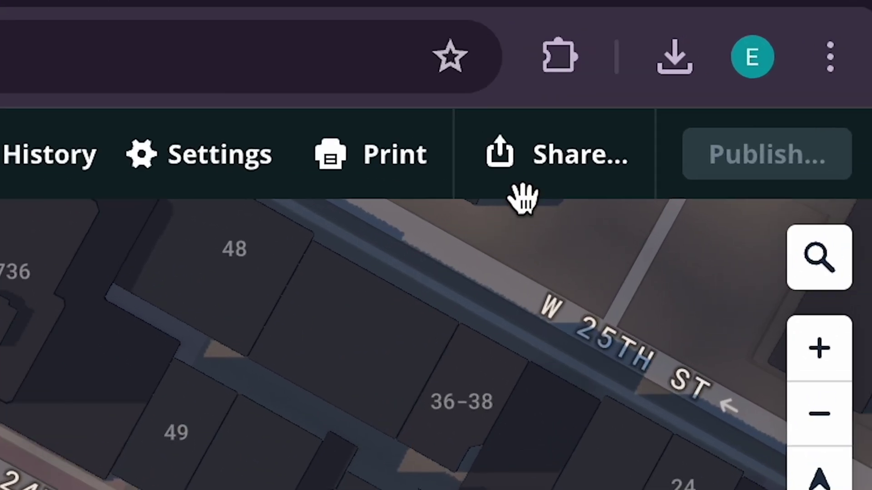
Step: Bring up the Share & develop panel to review the production sharing links
left_click(837, 71)
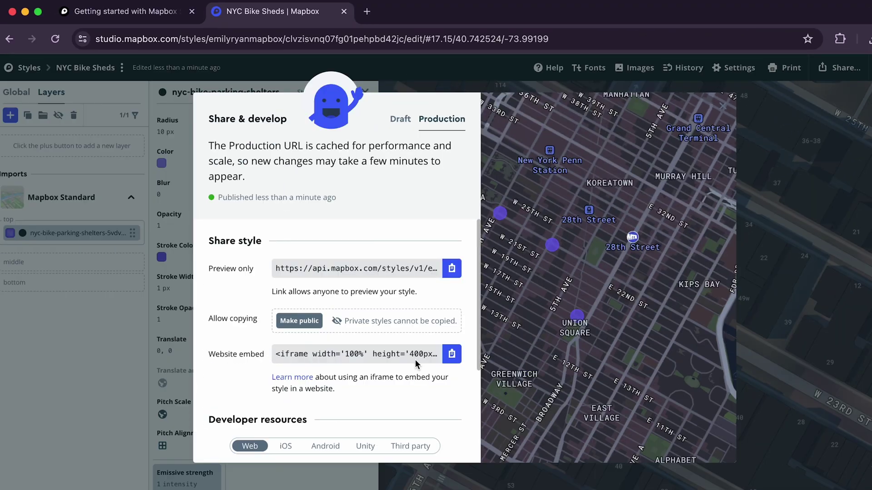
scroll(415, 359, "down", 1)
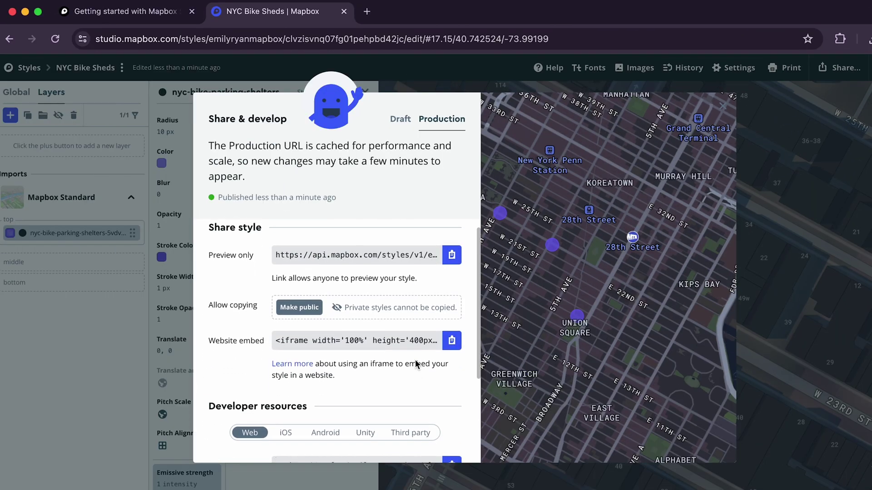
scroll(415, 359, "up", 1)
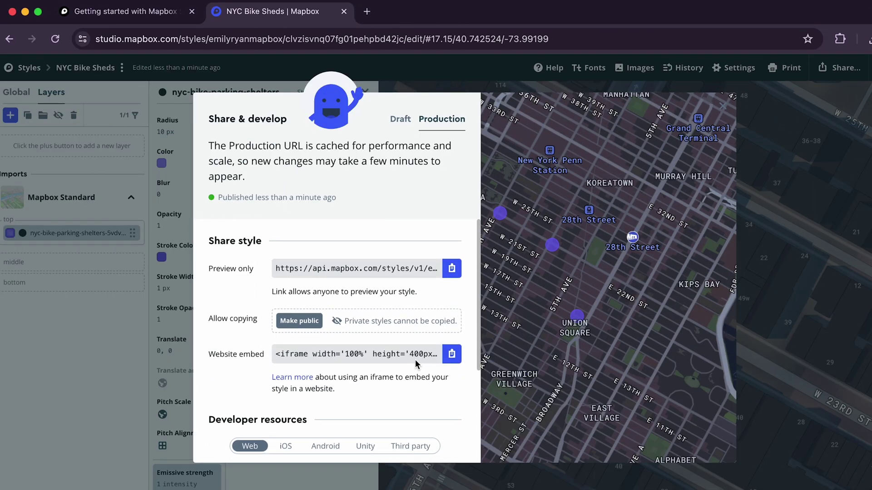